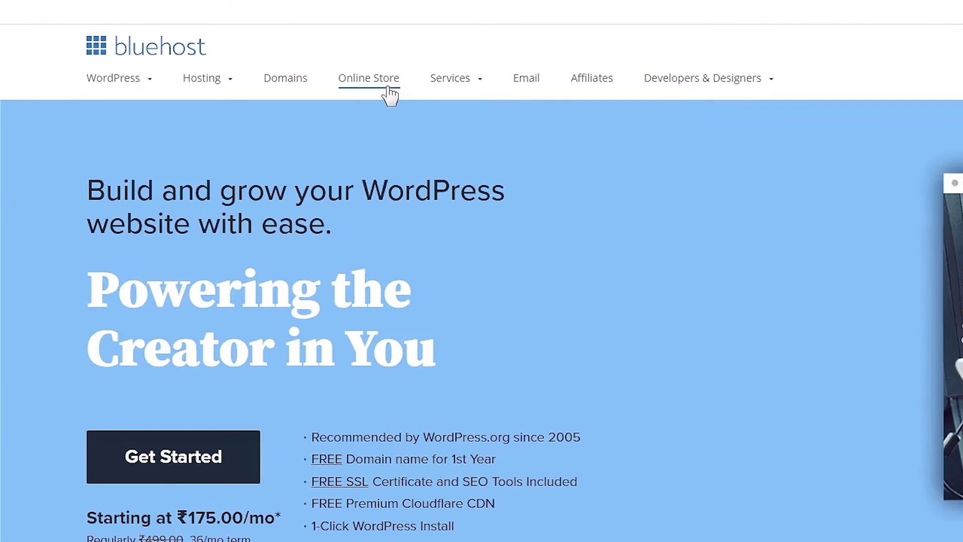
# - Open the Online Store page and scroll to the Standard (₹999/mo) and Premium (₹1899/mo) plans
pyautogui.click(389, 92)
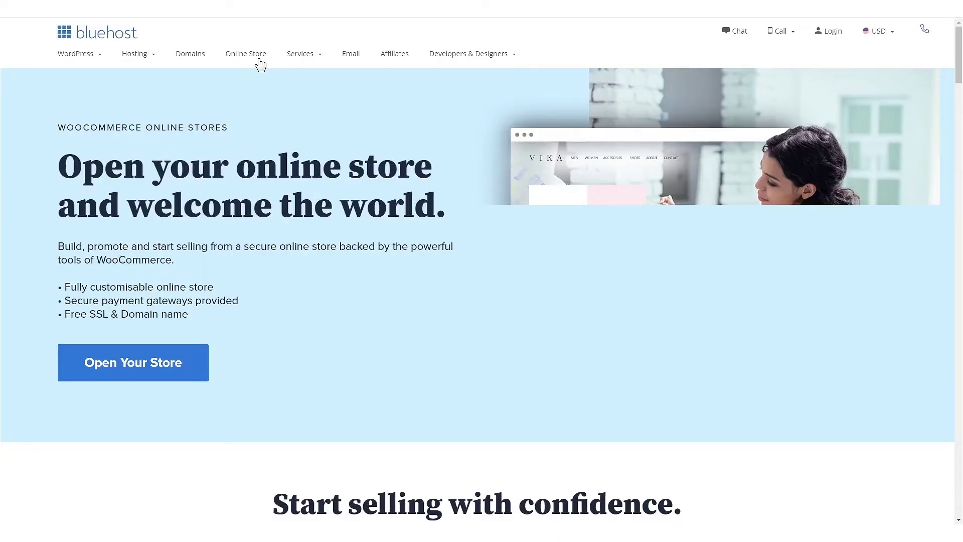
pyautogui.scroll(-5, 492, 136)
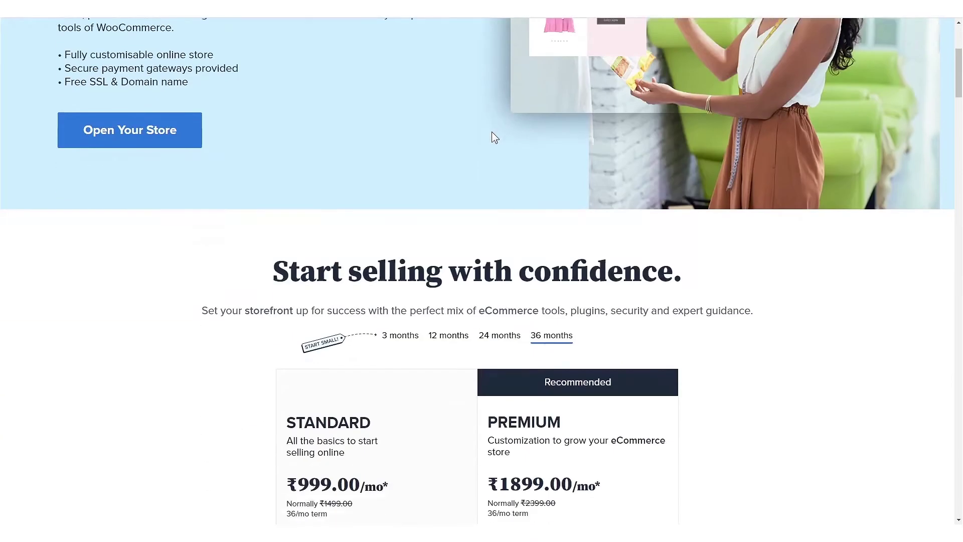
pyautogui.scroll(-6, 492, 133)
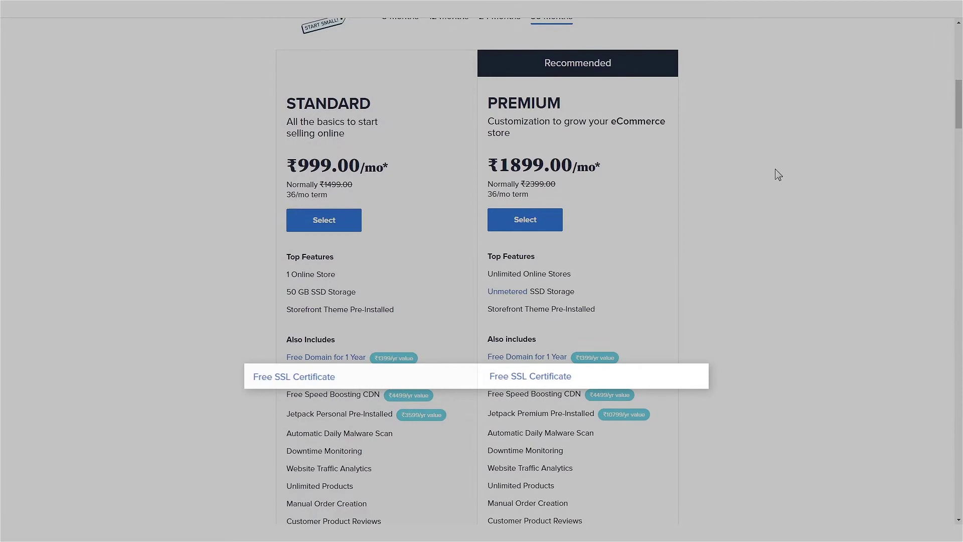
pyautogui.scroll(-4, 777, 174)
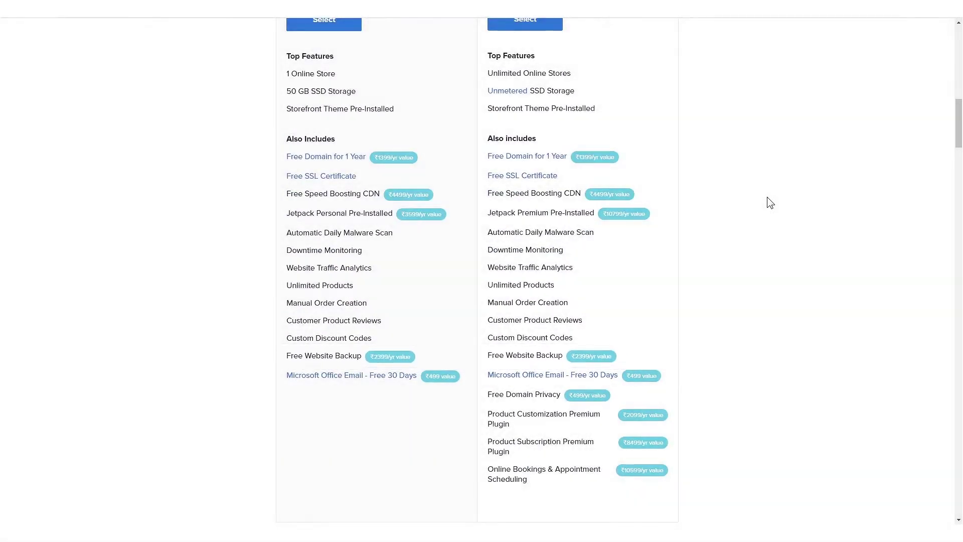
pyautogui.scroll(4, 771, 203)
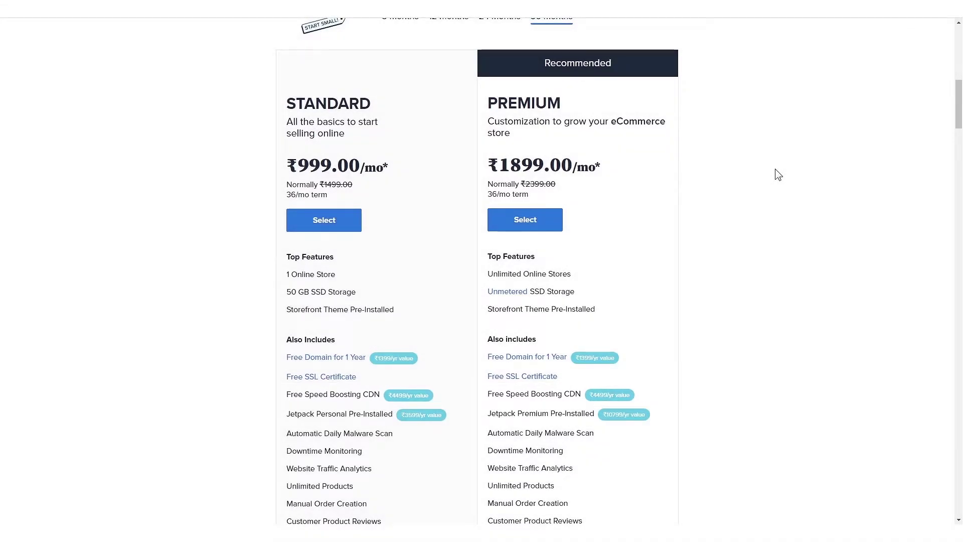
pyautogui.scroll(-4, 777, 173)
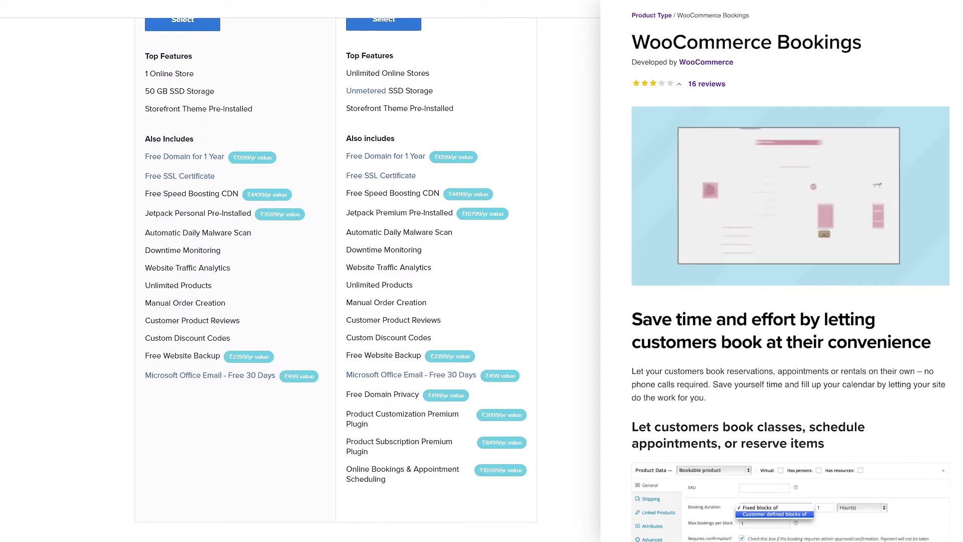
pyautogui.press('Escape')
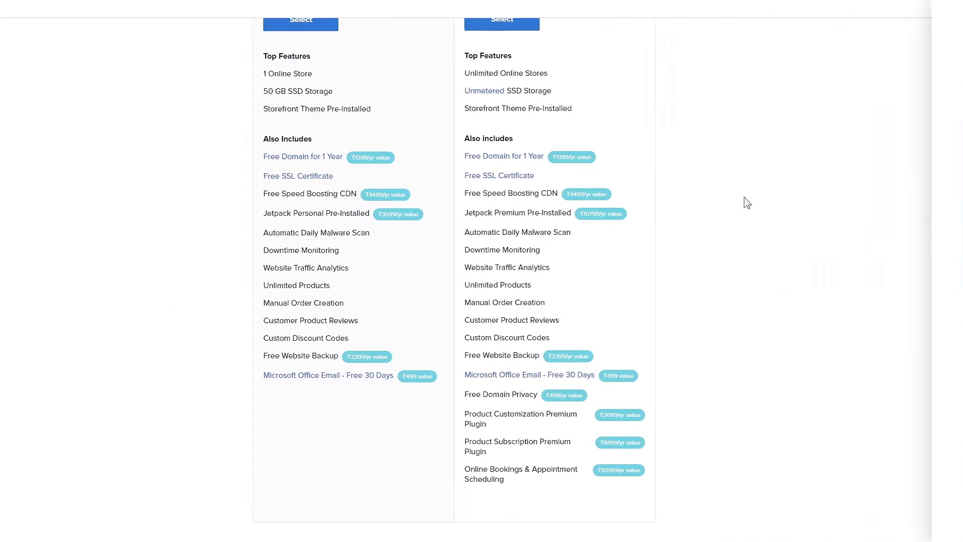
pyautogui.scroll(2, 685, 171)
pyautogui.scroll(5, 684, 177)
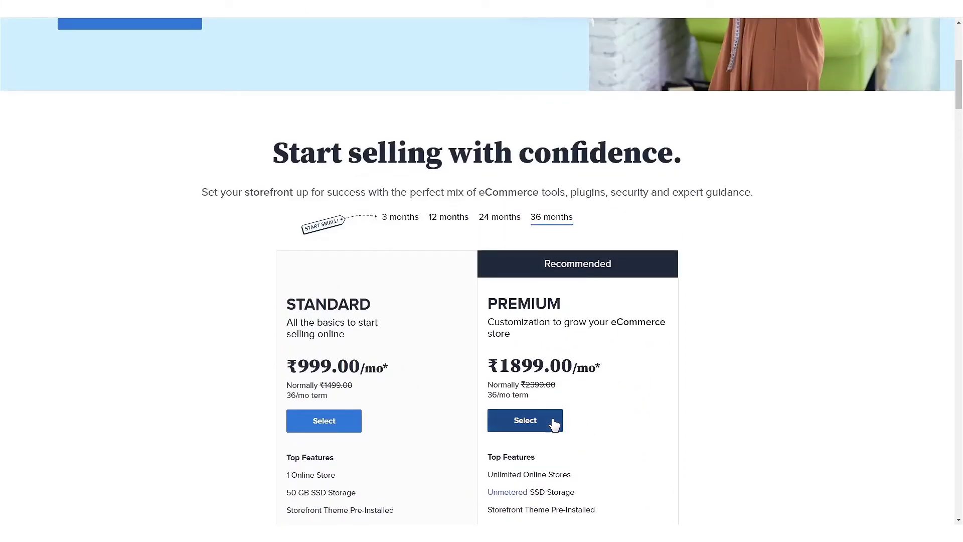
# - Select the Premium plan and submit ecommercewithbluehost.com as a new domain
pyautogui.click(554, 425)
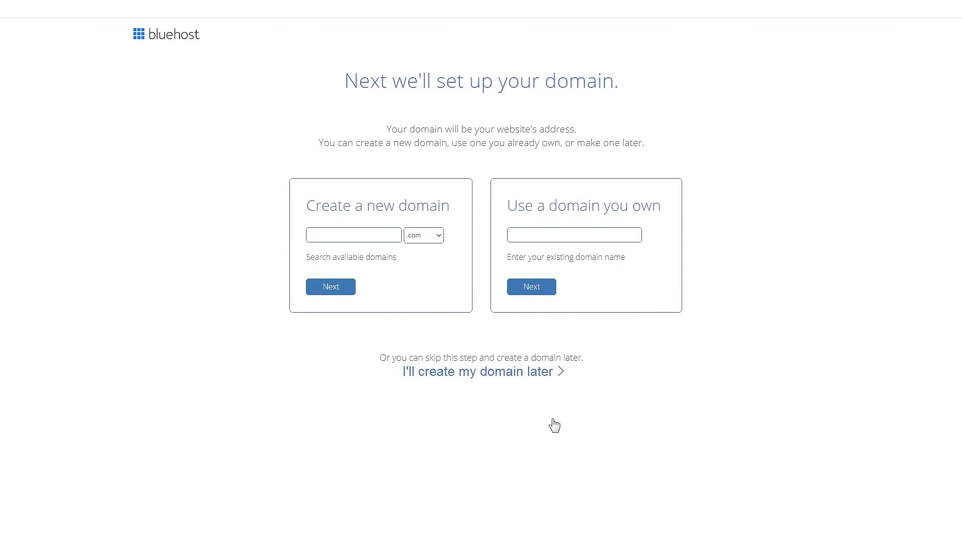
pyautogui.click(379, 236)
pyautogui.write('ecommercewithbluehost')
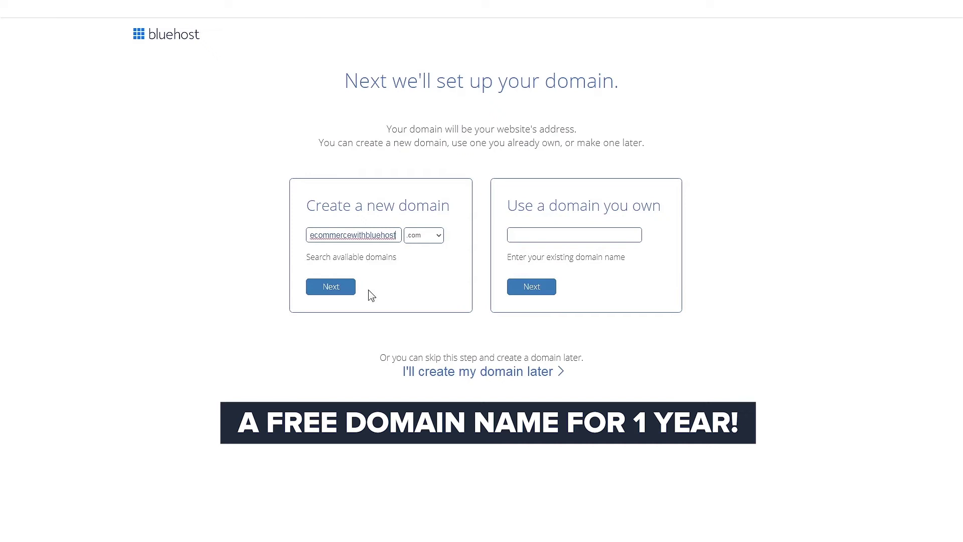
pyautogui.click(343, 293)
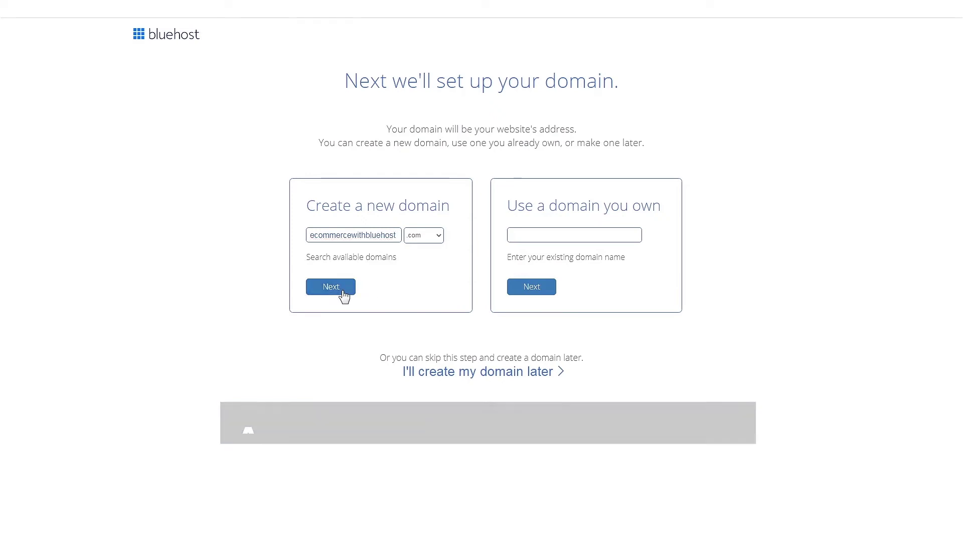
# - Review the account, package and payment details, submit the Premium 36-month order, and check the receipt
pyautogui.scroll(-3, 604, 291)
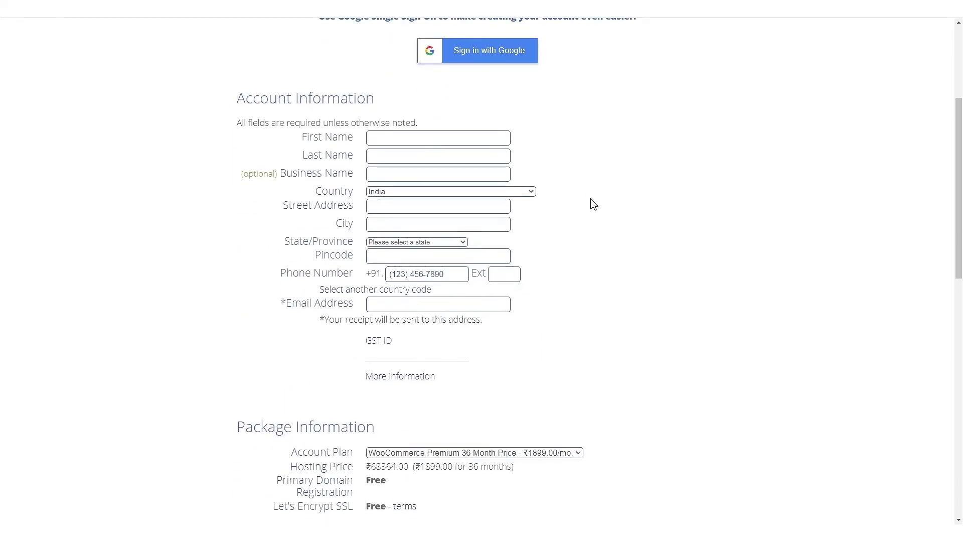
pyautogui.scroll(-3, 621, 241)
pyautogui.scroll(-10, 646, 237)
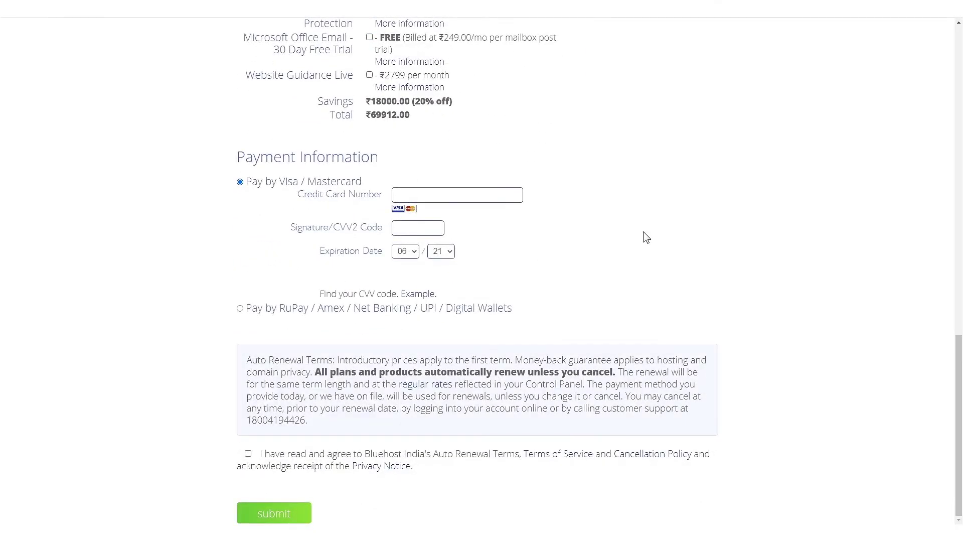
pyautogui.scroll(13, 613, 296)
pyautogui.scroll(-4, 613, 297)
pyautogui.scroll(-10, 610, 294)
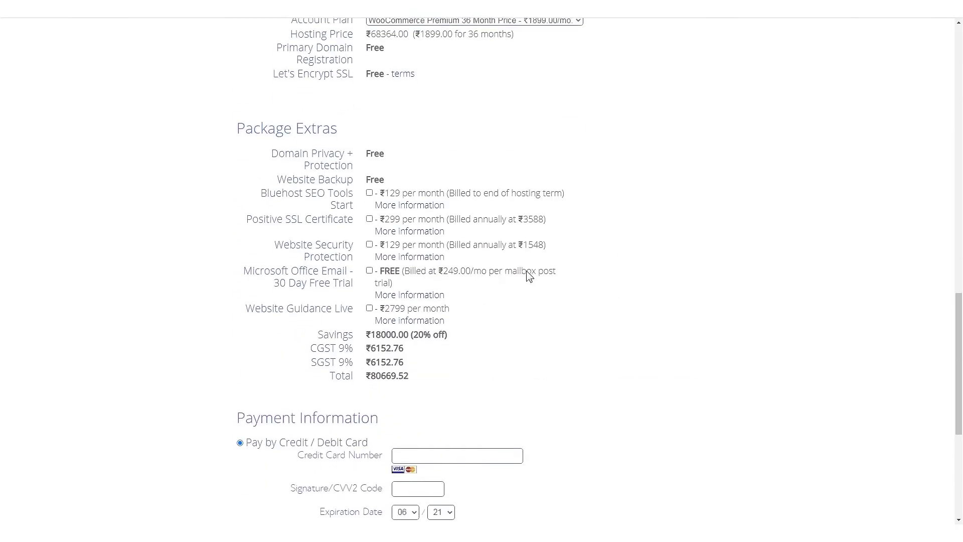
pyautogui.click(262, 282)
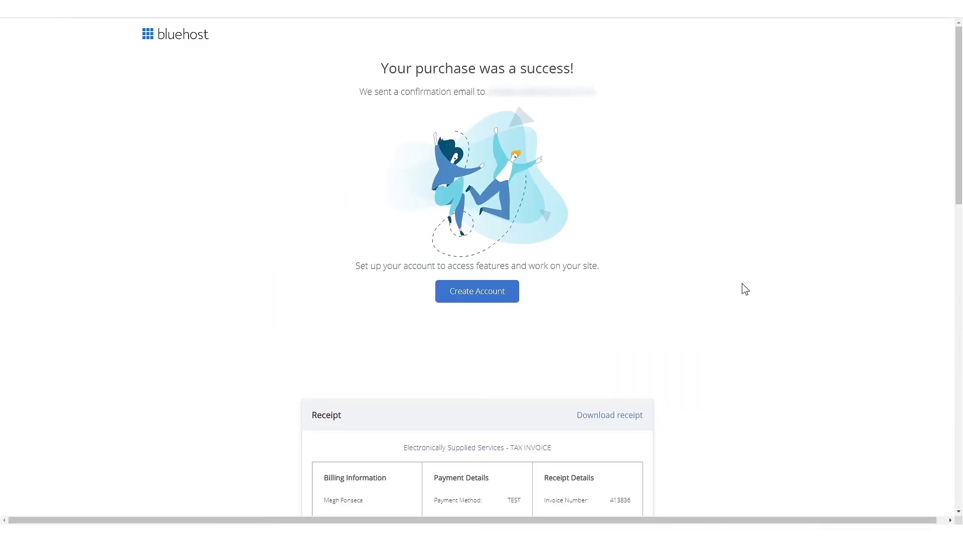
pyautogui.scroll(-4, 742, 284)
pyautogui.scroll(3, 742, 284)
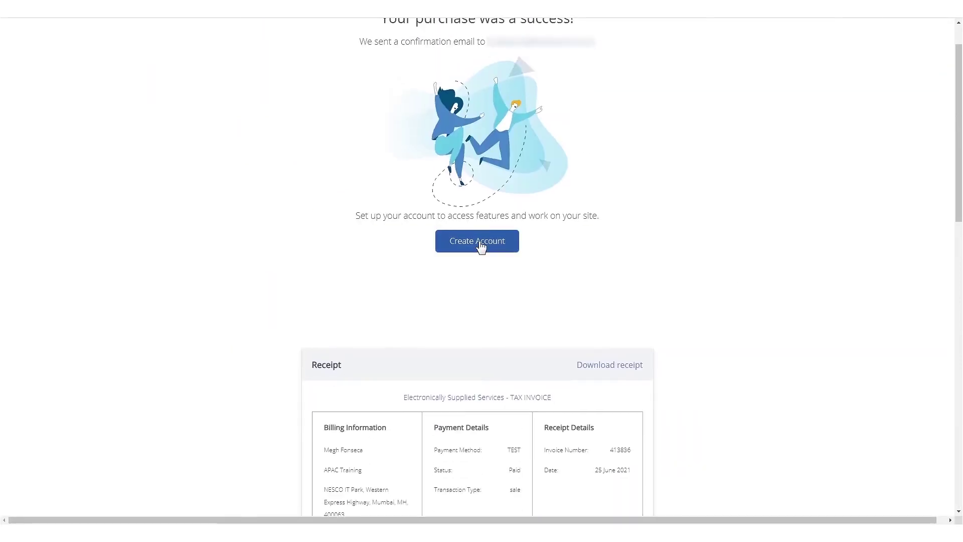
# - Log in to the Bluehost hosting account with the account e-mail and password
pyautogui.click(480, 246)
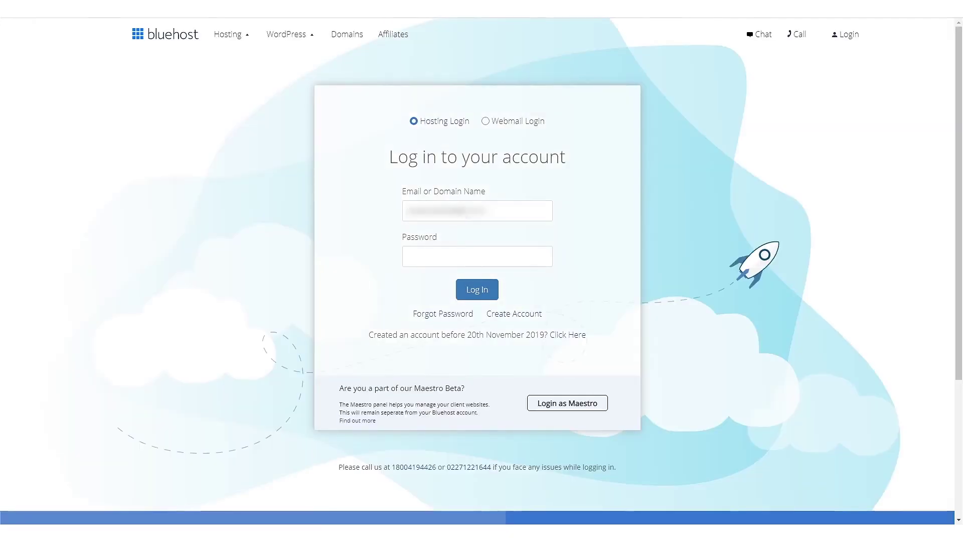
pyautogui.click(465, 216)
pyautogui.write('user@example.com')
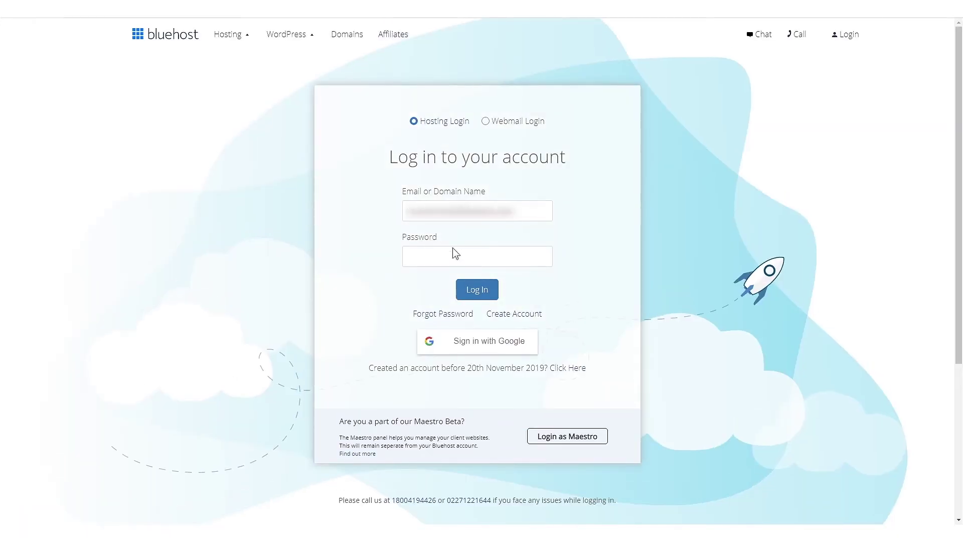
pyautogui.click(452, 259)
pyautogui.write('*********')
pyautogui.click(486, 289)
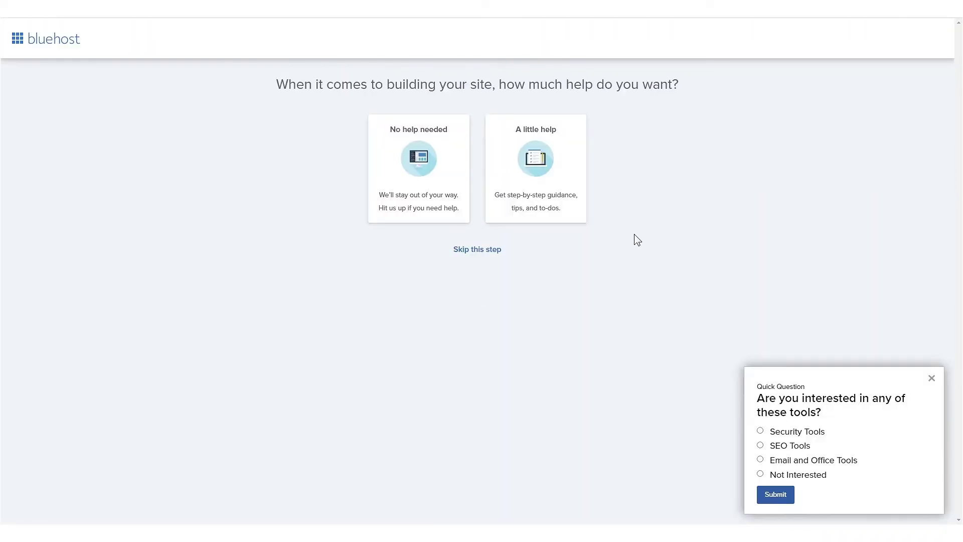
# - Answer the onboarding questions: a little help, Online Store, Technology & Apps, built for Myself
pyautogui.click(527, 165)
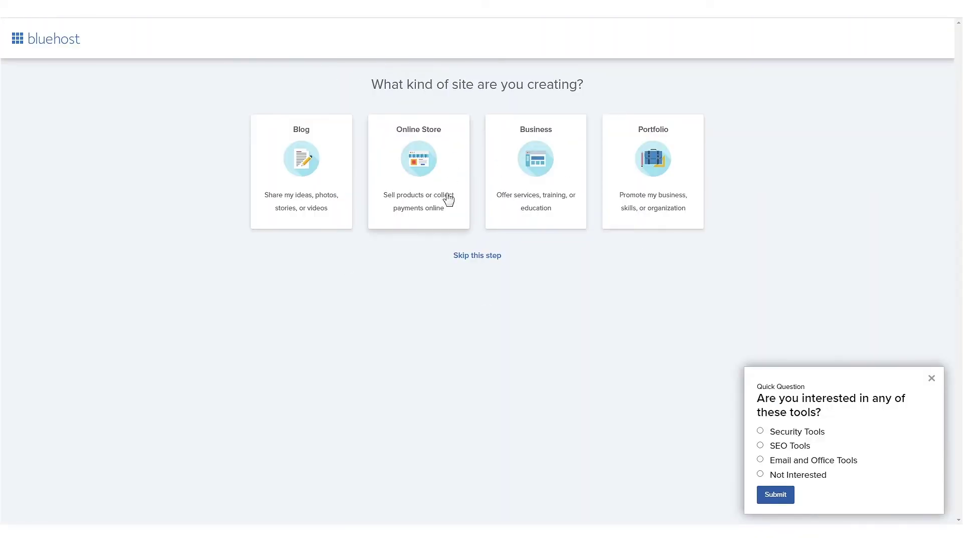
pyautogui.click(446, 197)
pyautogui.click(445, 131)
pyautogui.click(477, 341)
pyautogui.click(469, 197)
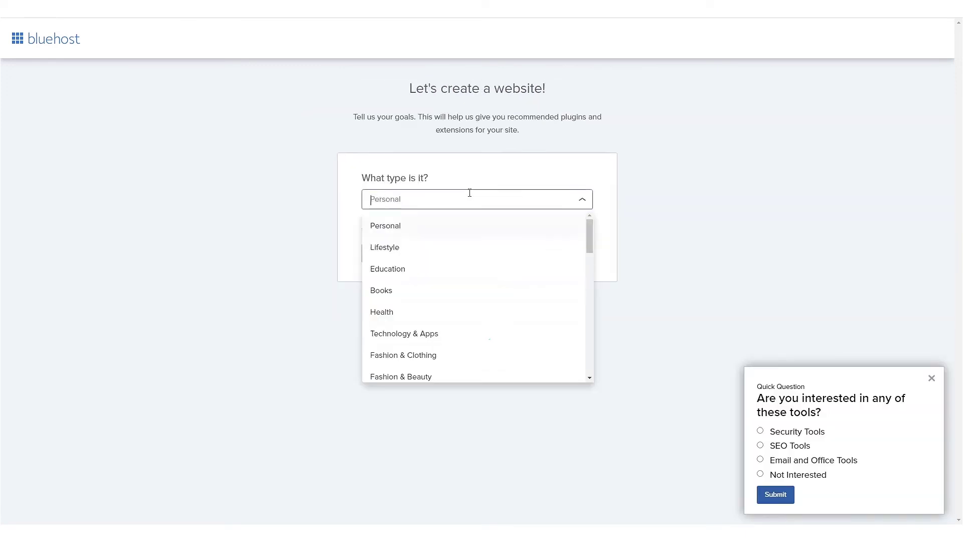
pyautogui.scroll(-3, 525, 297)
pyautogui.scroll(2, 501, 290)
pyautogui.click(497, 284)
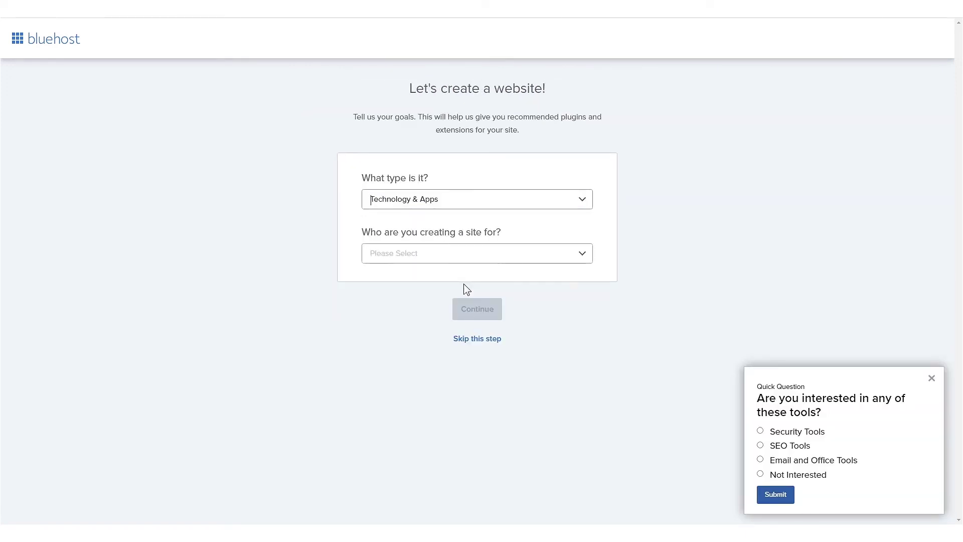
pyautogui.click(483, 258)
pyautogui.click(453, 279)
pyautogui.click(478, 309)
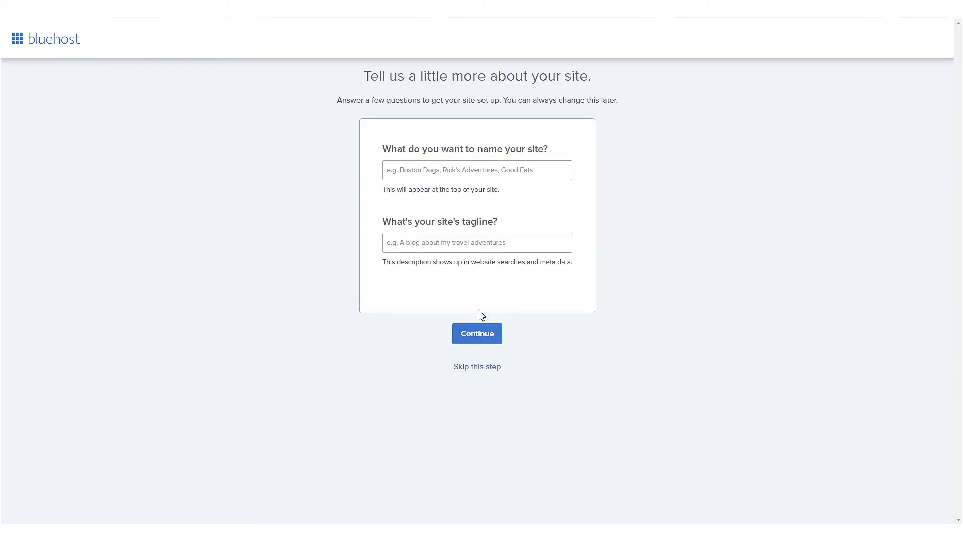
# - Enter Eklavya Tech as the site name and add a tagline
pyautogui.click(459, 169)
pyautogui.write('Eklavya Tech')
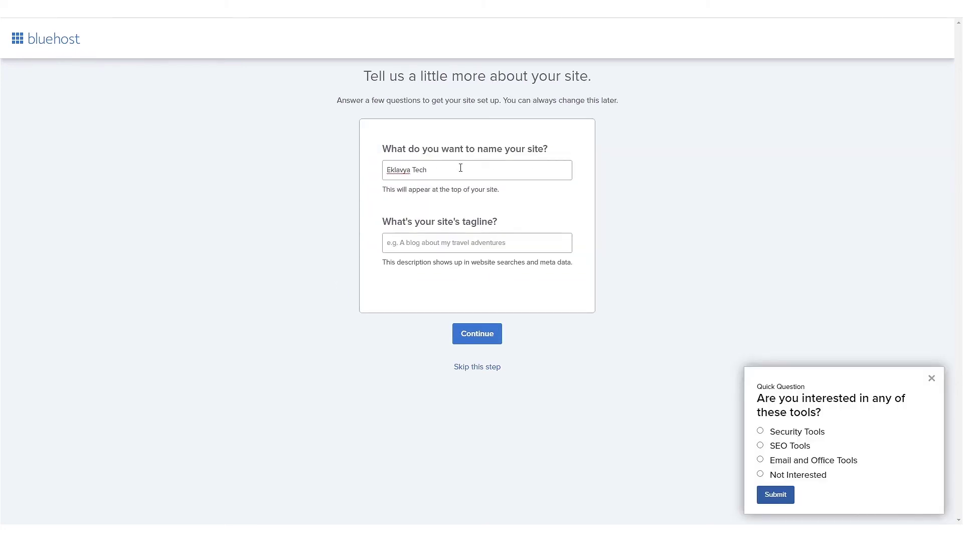
pyautogui.click(464, 246)
pyautogui.write('Hit the target')
pyautogui.click(482, 331)
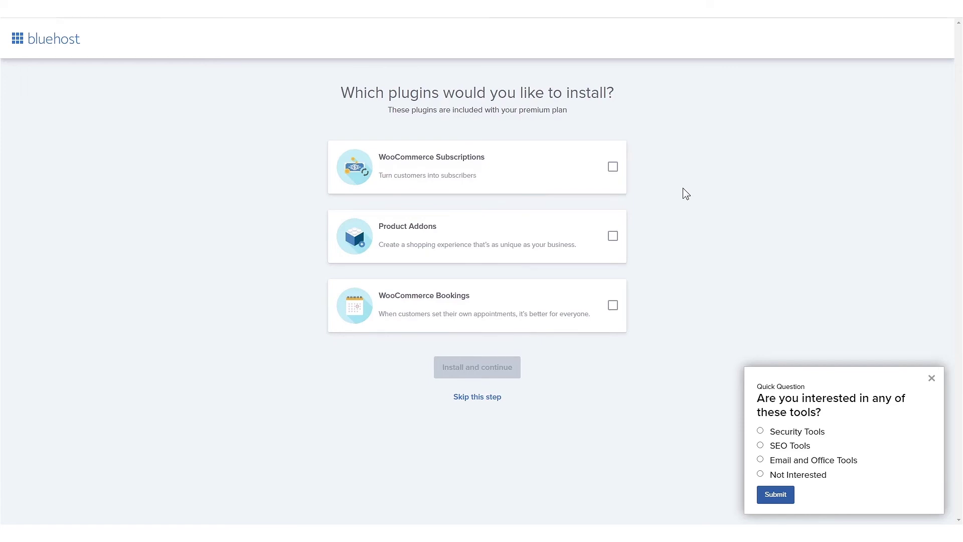
# - Install the WooCommerce Subscriptions, Product Addons and WooCommerce Bookings plugins
pyautogui.click(613, 166)
pyautogui.click(613, 237)
pyautogui.click(613, 305)
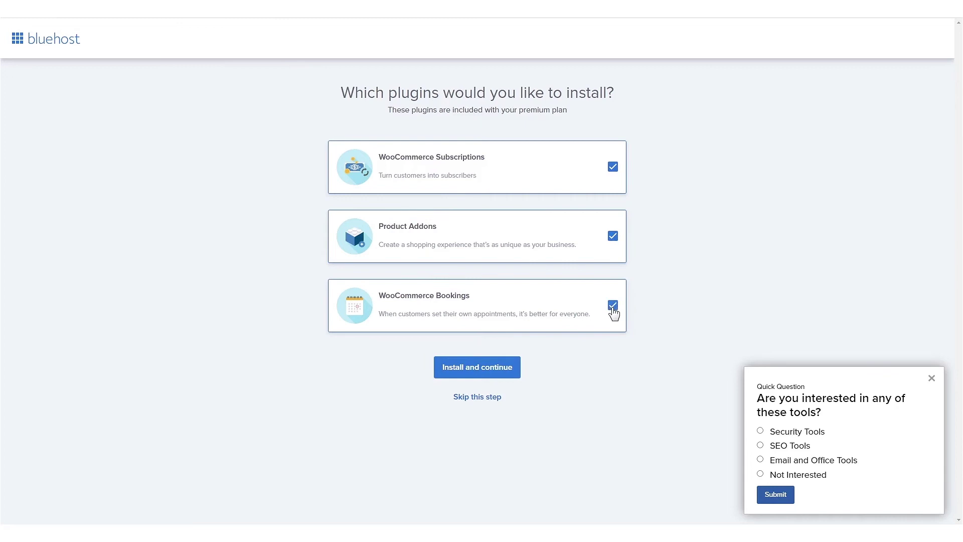
pyautogui.click(484, 368)
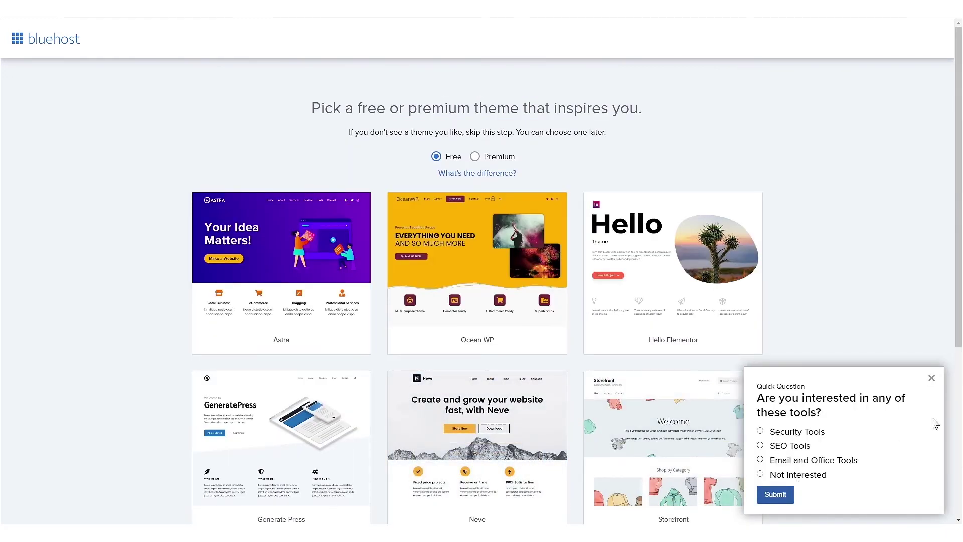
# - Dismiss the Quick Question survey, compare Premium and Free themes, and choose the free Astra theme
pyautogui.click(932, 379)
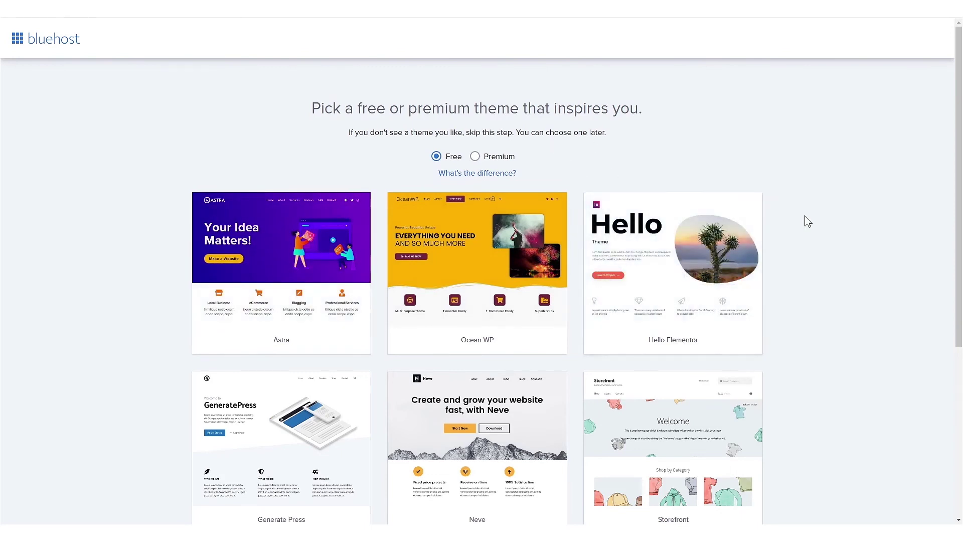
pyautogui.scroll(-5, 807, 231)
pyautogui.scroll(5, 806, 239)
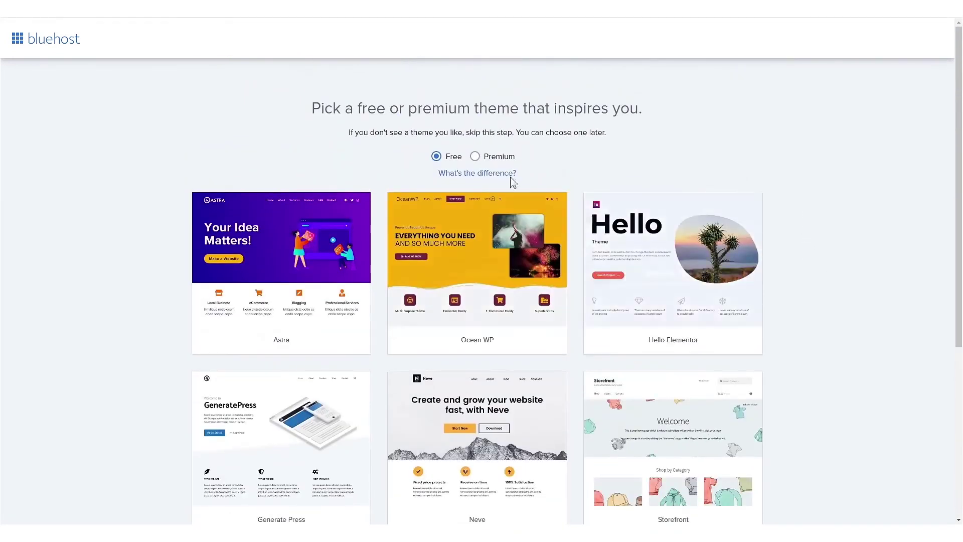
pyautogui.click(496, 156)
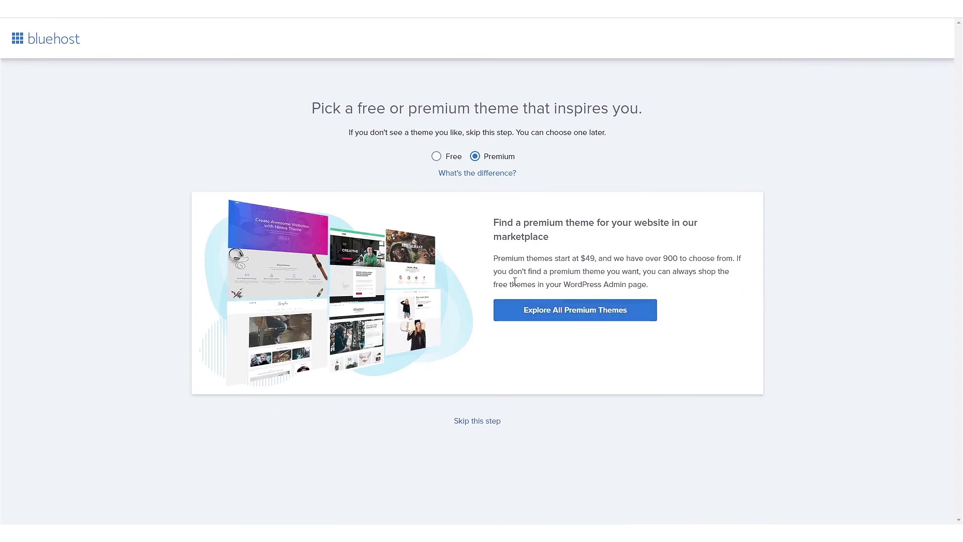
pyautogui.click(453, 158)
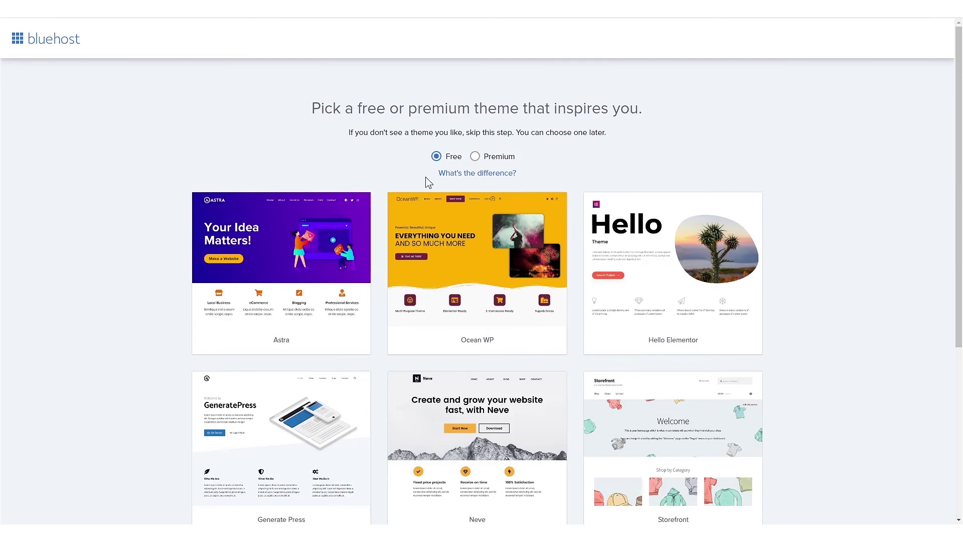
pyautogui.moveTo(316, 295)
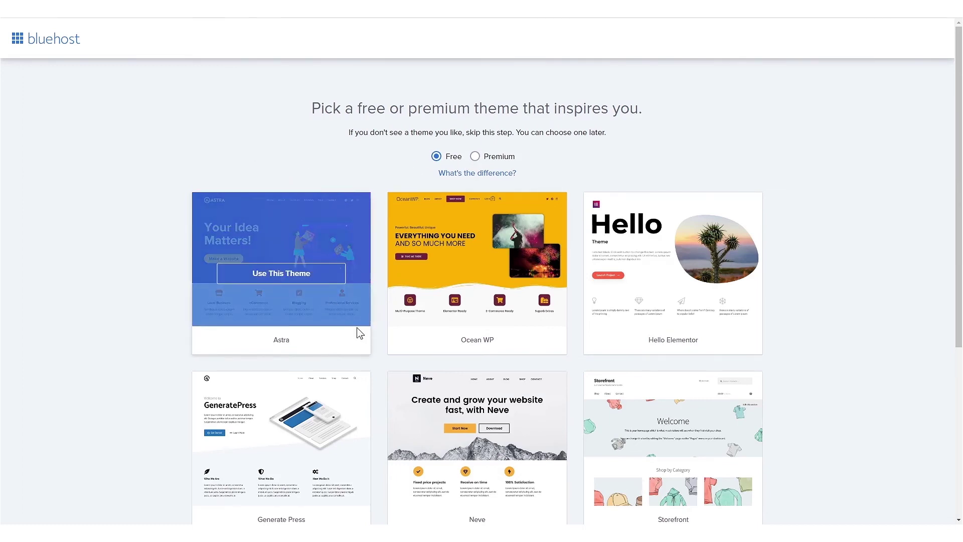
pyautogui.click(313, 277)
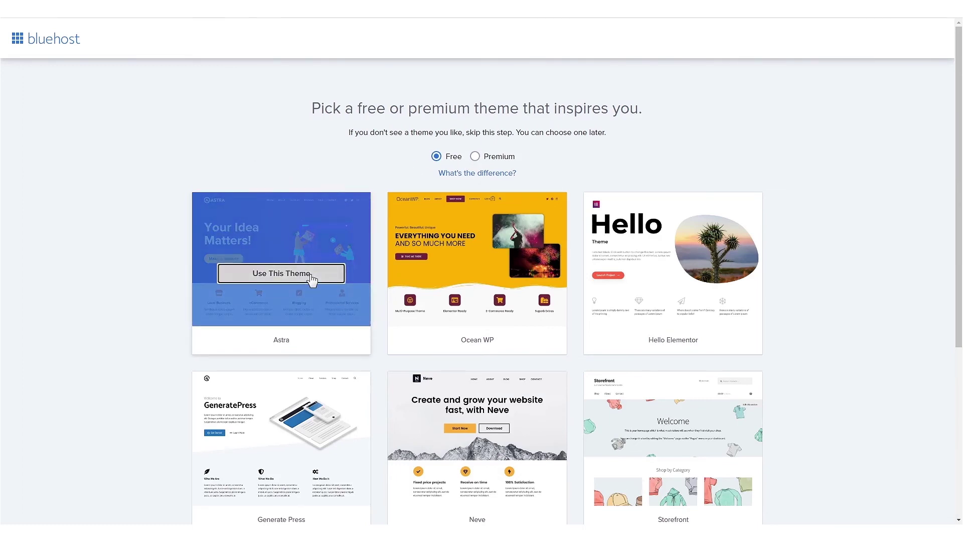